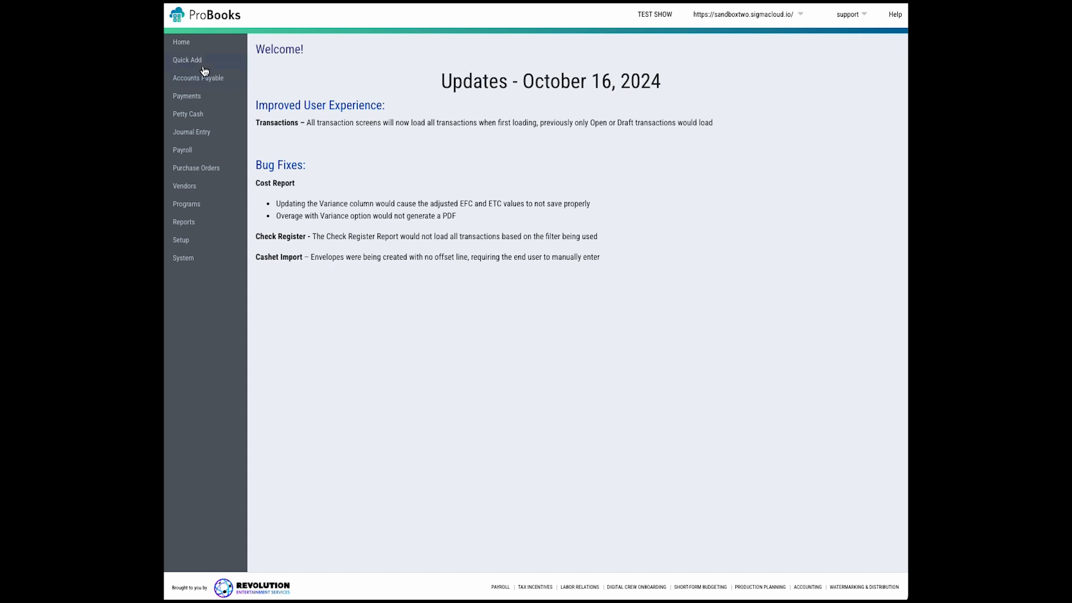
# Step: Start a new accounts payable invoice and choose the existing test vendor as its vendor
pyautogui.click(201, 68)
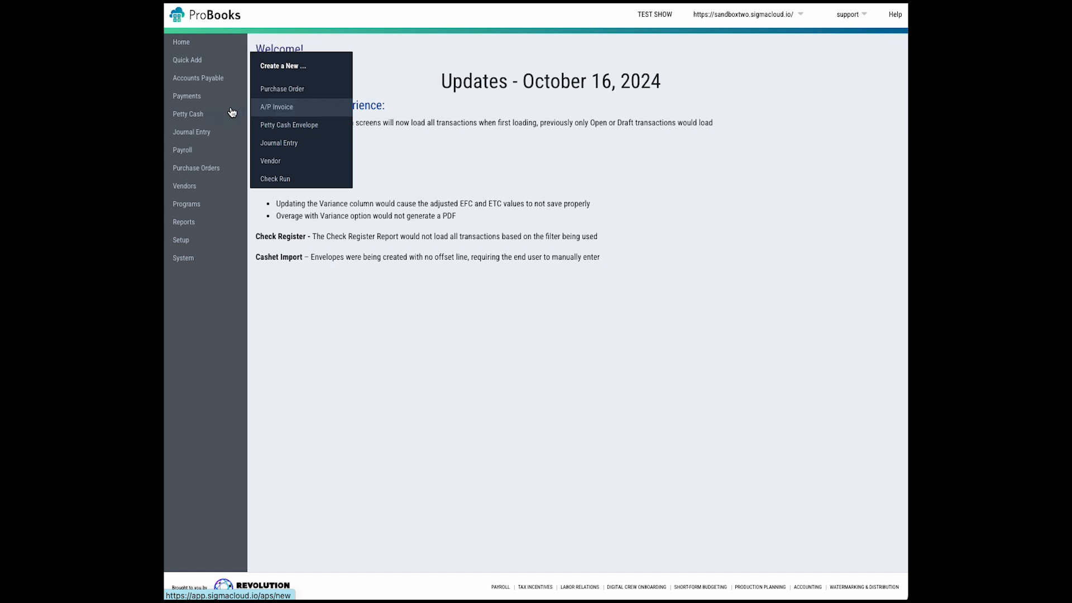
pyautogui.moveTo(234, 80)
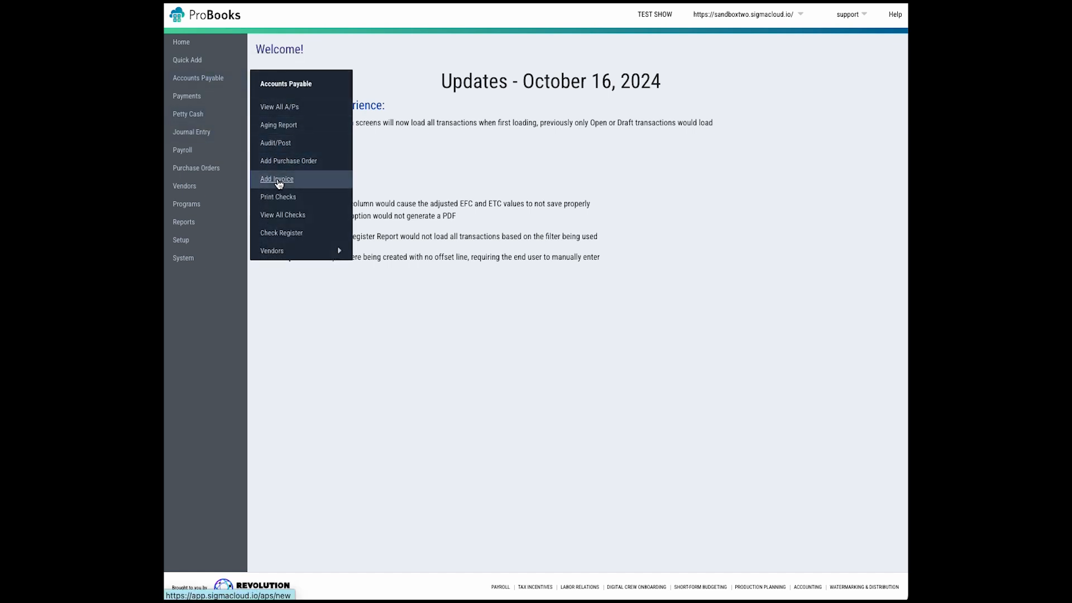
pyautogui.click(277, 180)
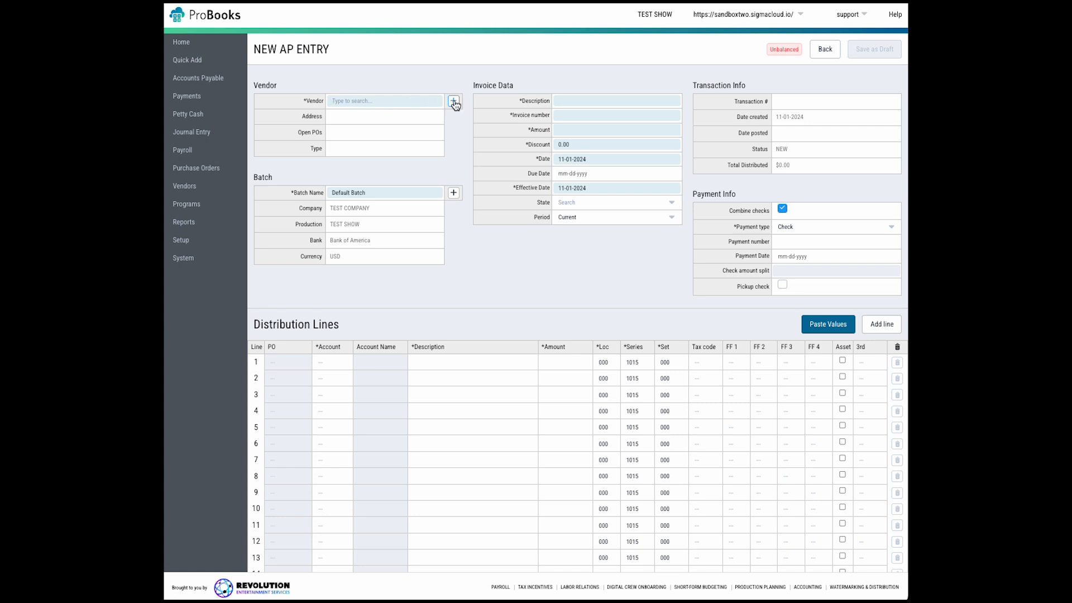
pyautogui.write("Sarah's")
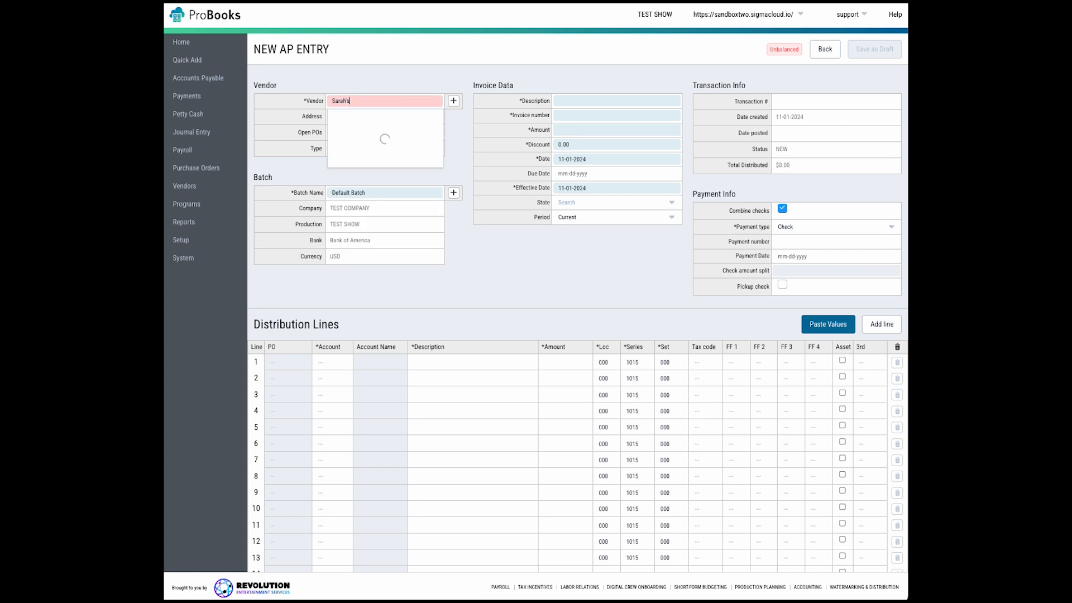
pyautogui.click(385, 118)
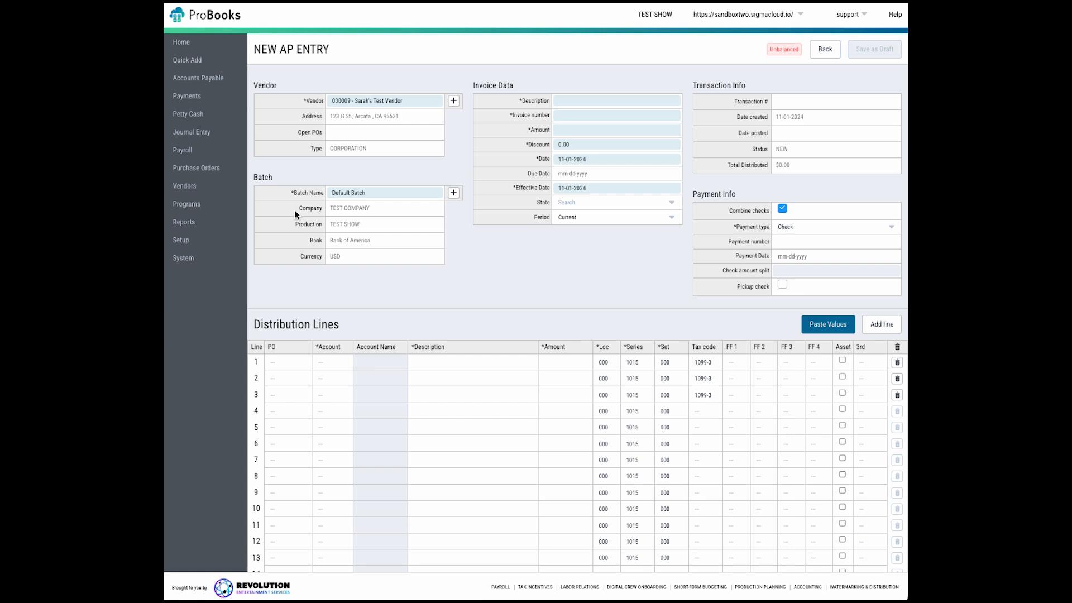
# Step: Replace the default batch with the test batch whose name ends in "Test Batch"
pyautogui.moveTo(227, 208)
pyautogui.moveTo(373, 194); pyautogui.dragTo(331, 194)
pyautogui.write("Sarah's")
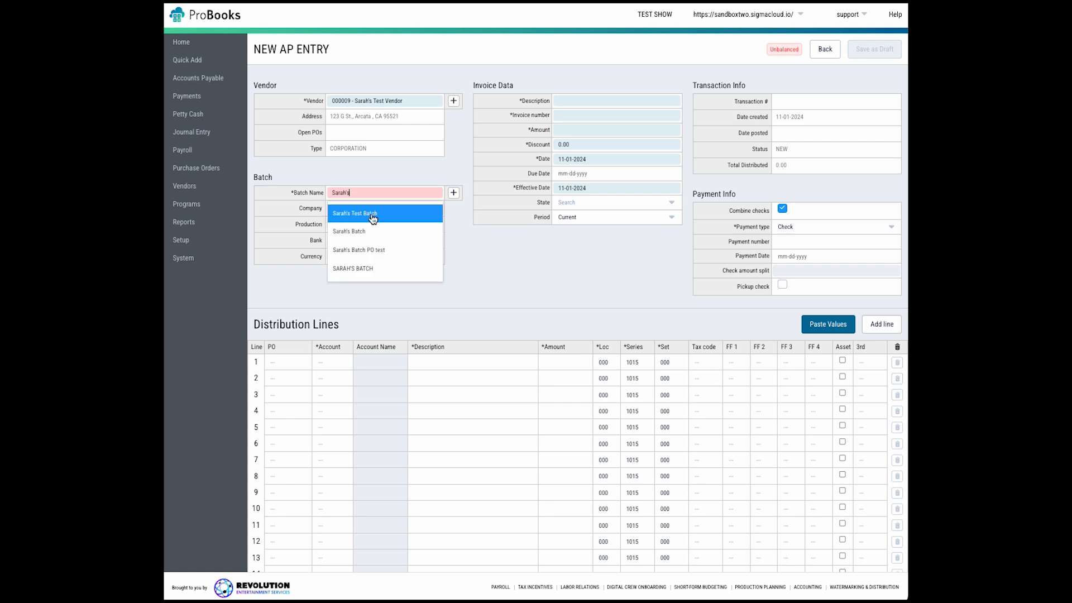
pyautogui.click(371, 217)
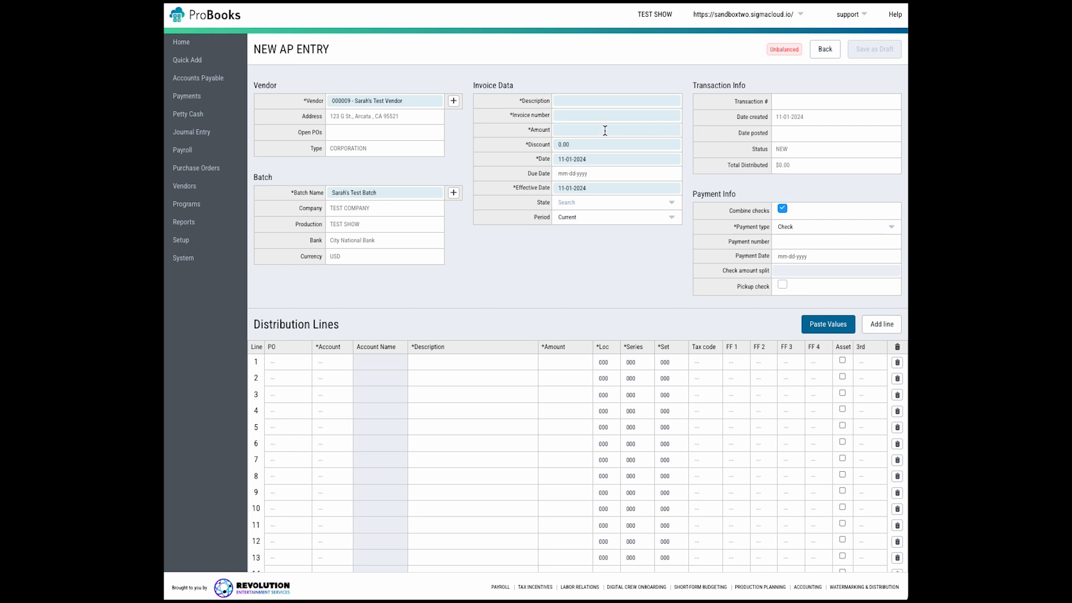
# Step: Fill in the invoice data with the description "Rentals", the invoice number and an amount of 100
pyautogui.click(568, 101)
pyautogui.write('Rentals')
pyautogui.press('Tab')
pyautogui.write('R-1234987')
pyautogui.press('Tab')
pyautogui.write('100')
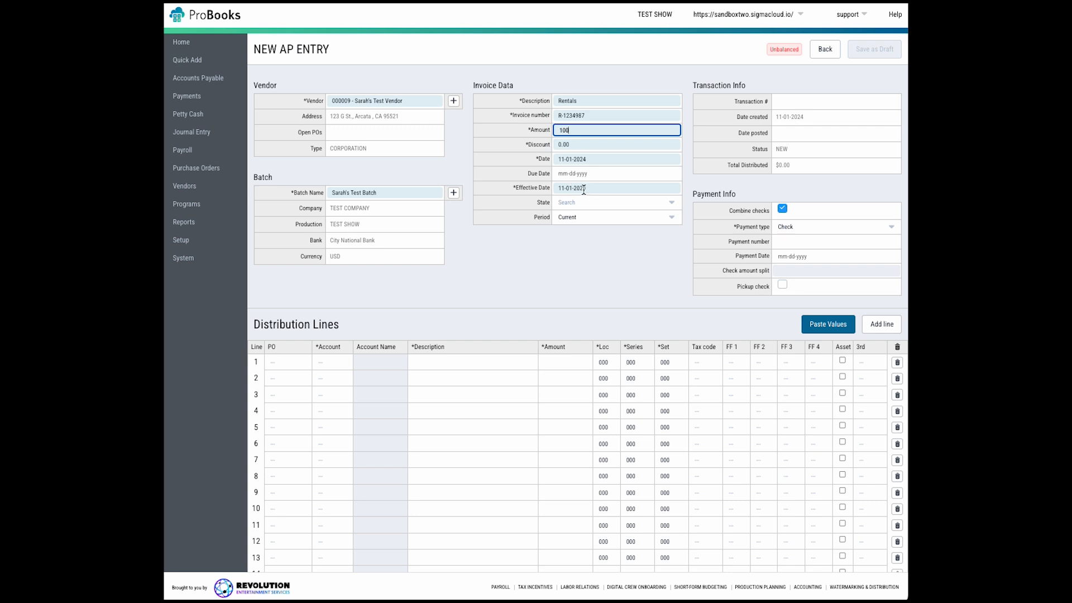
# Step: Keep the invoice period at Current and set the payment type to Wire Transfer
pyautogui.click(577, 217)
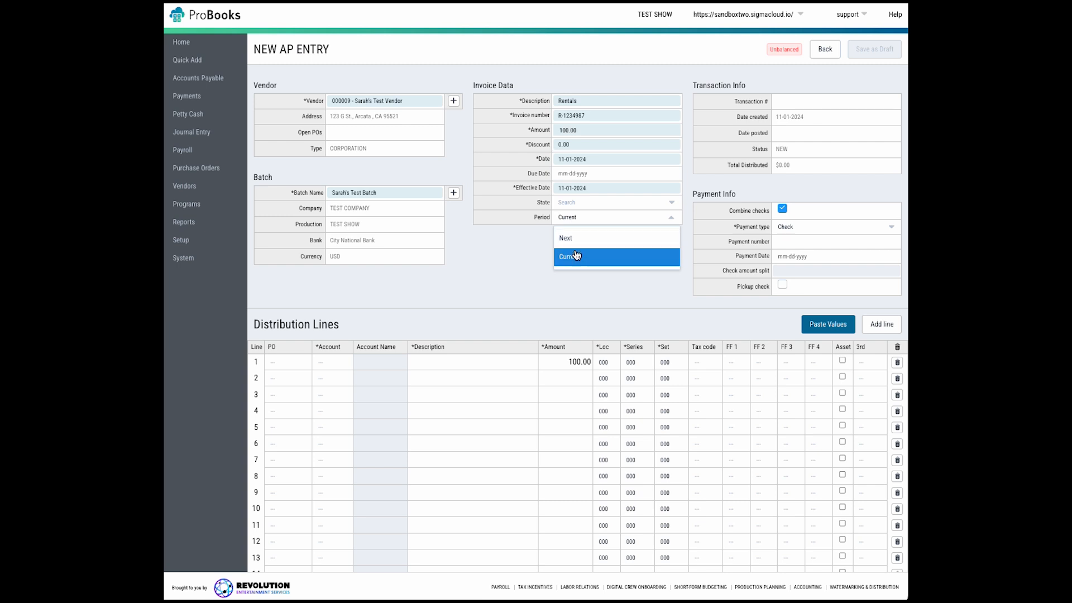
pyautogui.click(513, 264)
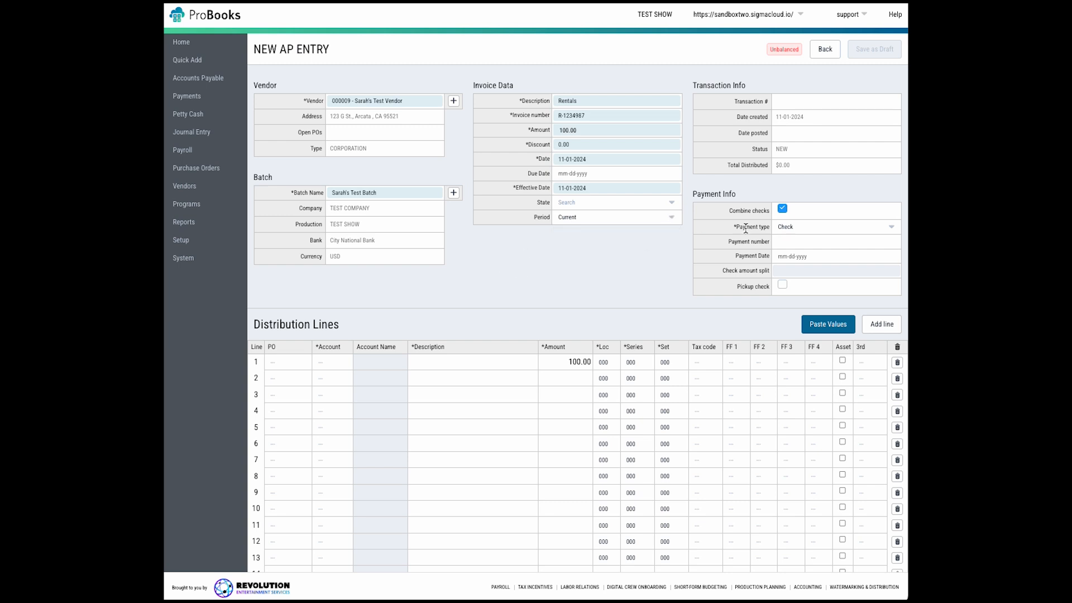
pyautogui.click(791, 230)
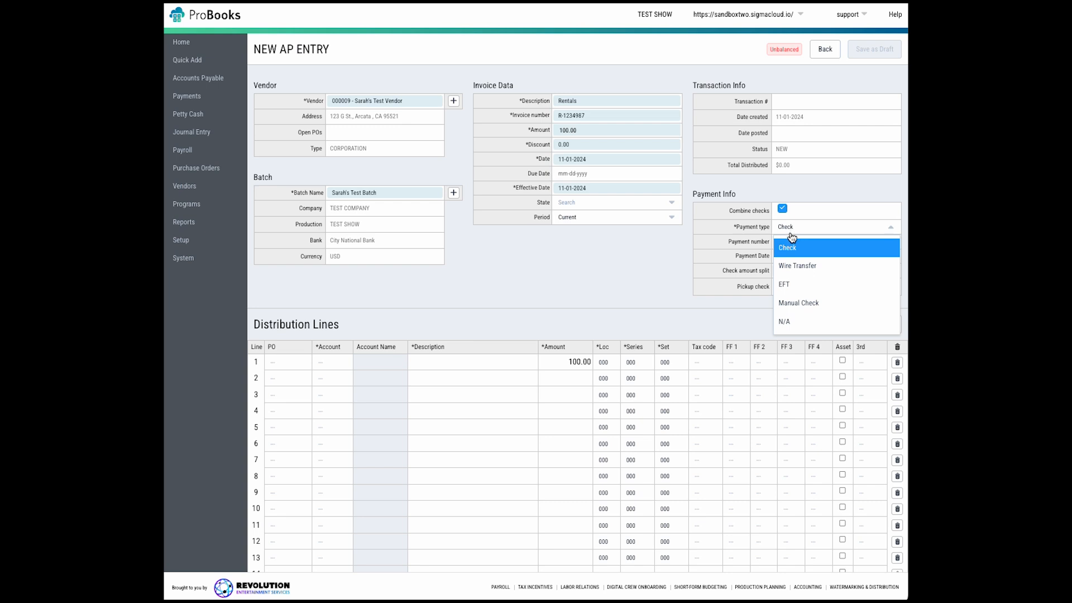
pyautogui.click(794, 265)
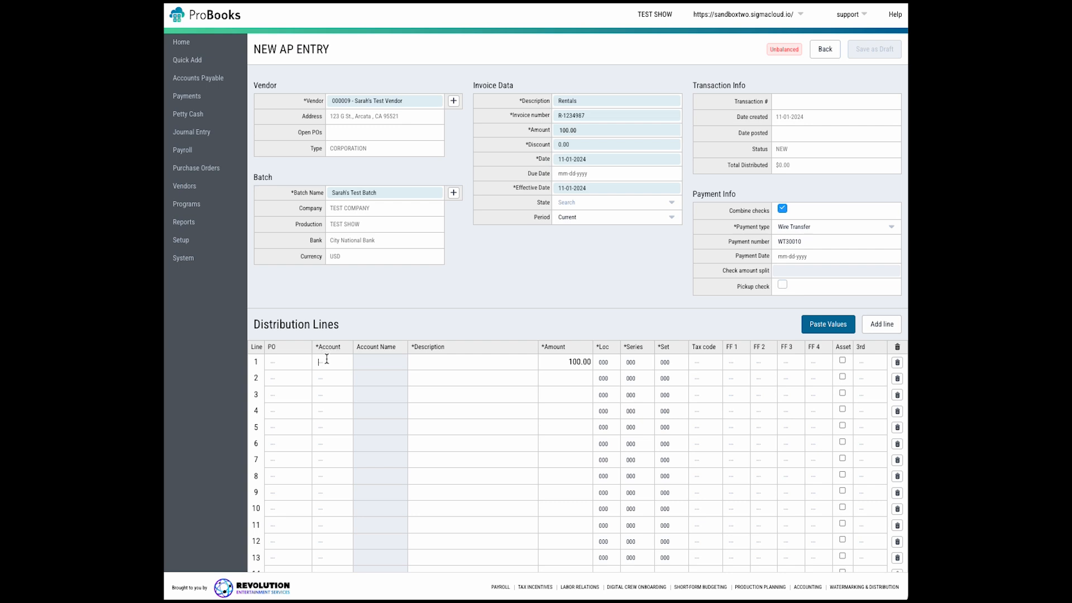
# Step: Assign account 2050 - RENTALS to distribution line 1 with the description "Rentals"
pyautogui.write('rental')
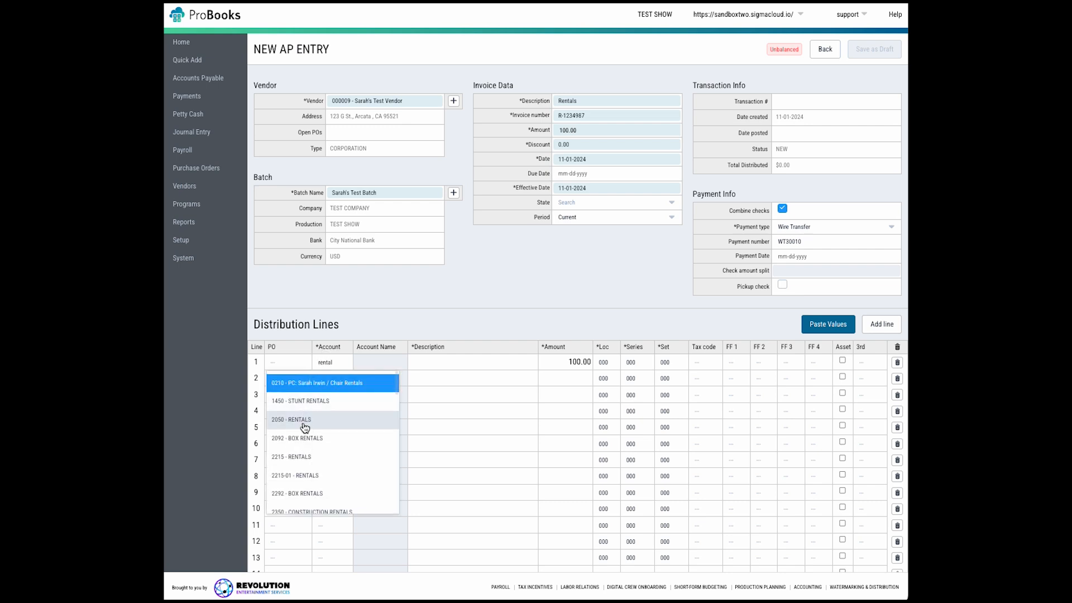
pyautogui.click(304, 427)
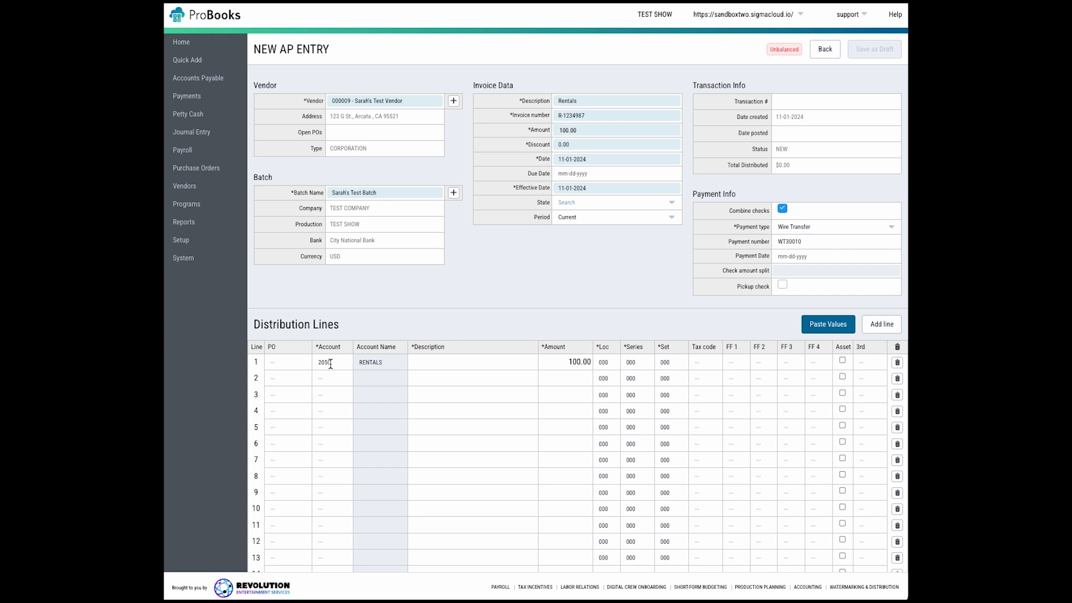
pyautogui.press('Tab')
pyautogui.press('Tab')
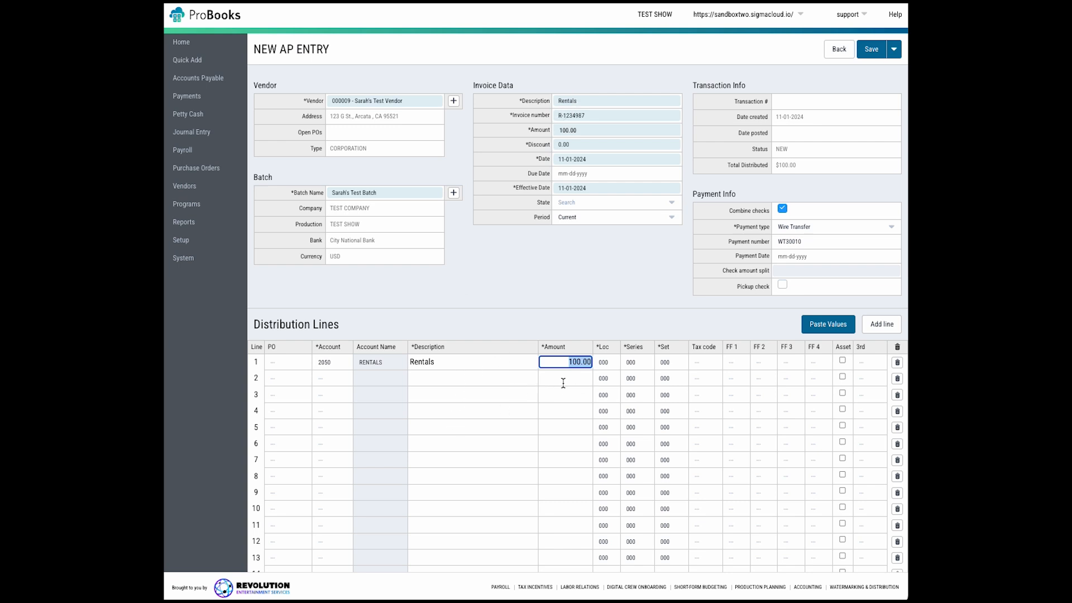
# Step: Append a hyphen and the person's first name to line 1's description, and set its amount to 50
pyautogui.click(449, 365)
pyautogui.write('-Sarah')
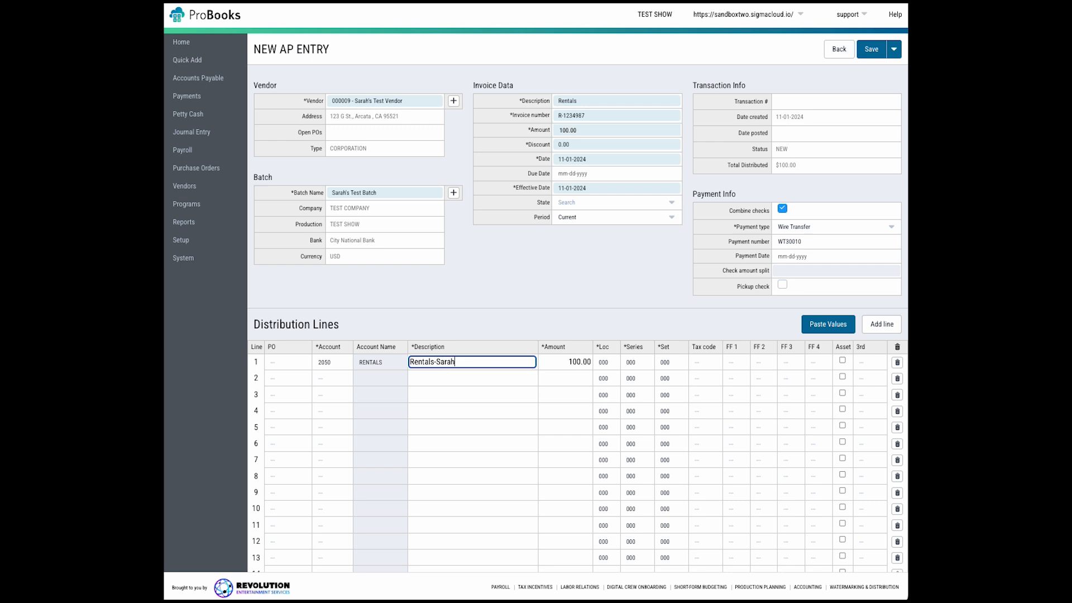
pyautogui.click(570, 362)
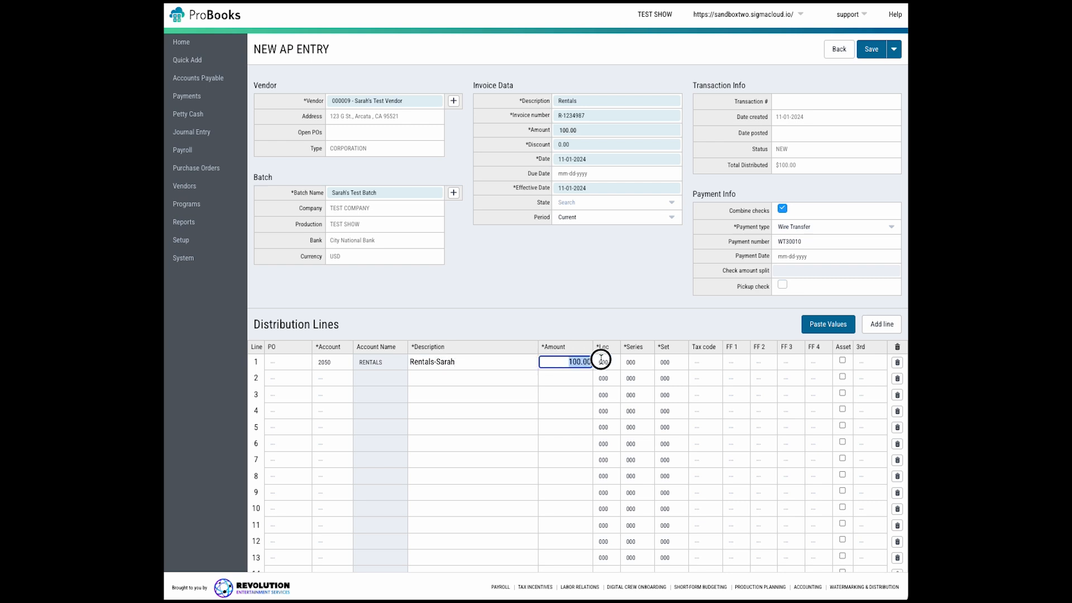
pyautogui.write('50')
pyautogui.press('Tab')
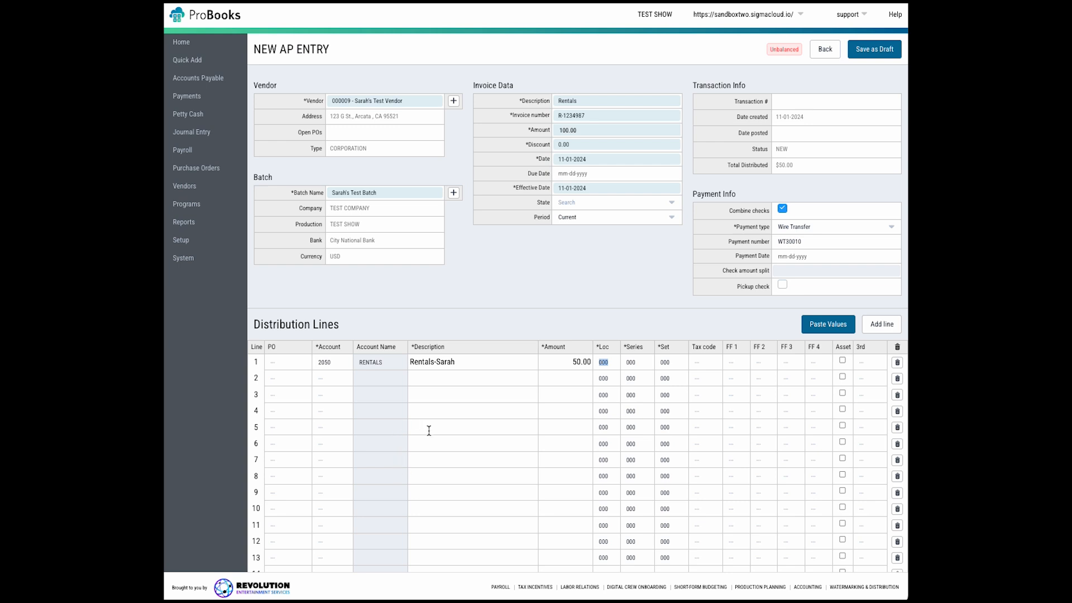
# Step: Add more blank distribution lines to the entry
pyautogui.scroll(-3, 429, 430)
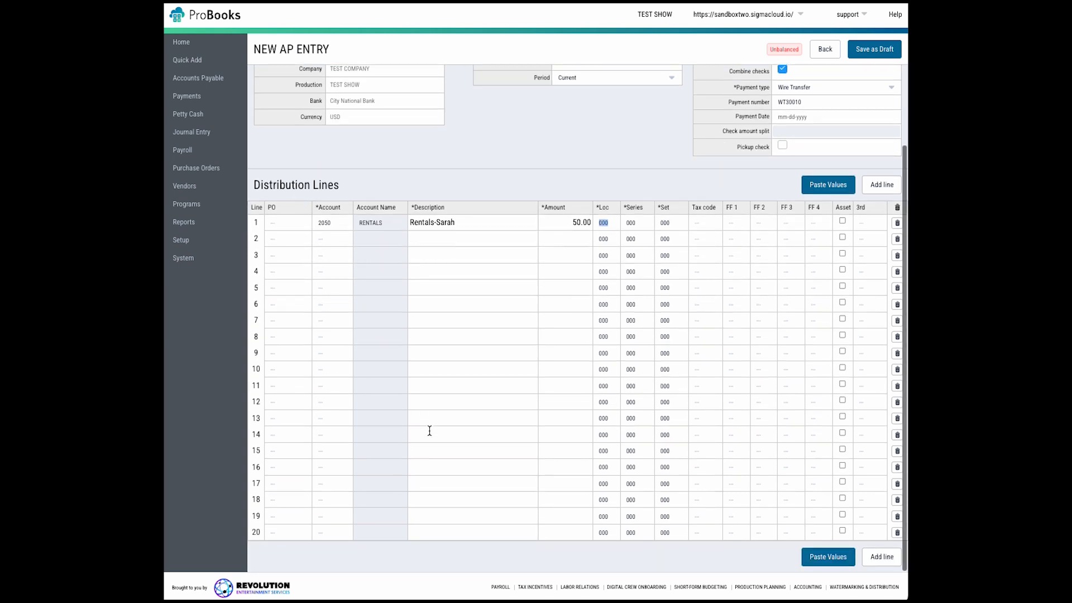
pyautogui.click(881, 183)
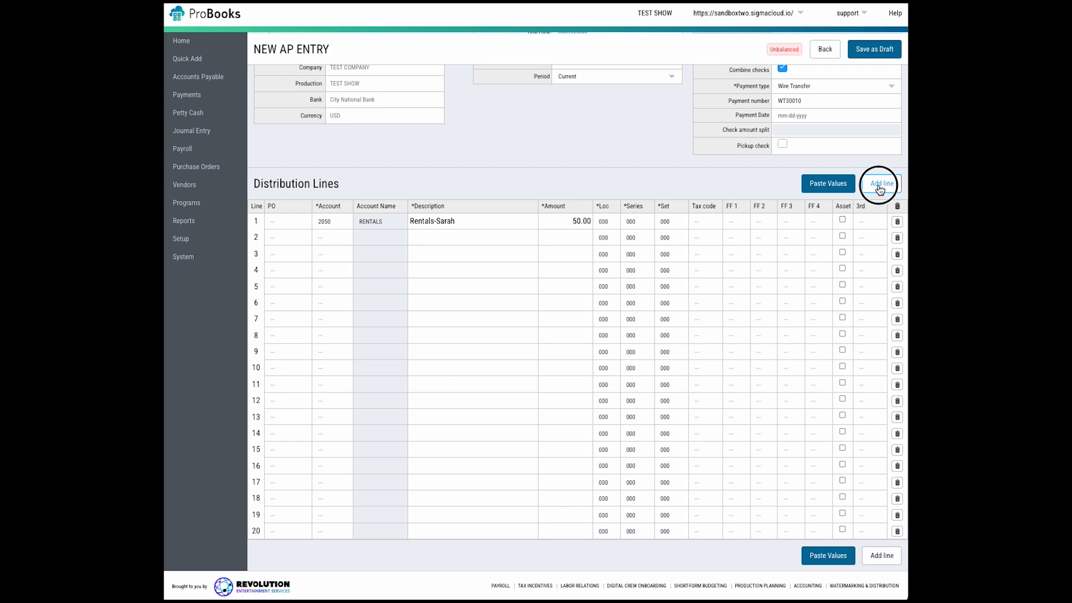
pyautogui.scroll(-8, 488, 380)
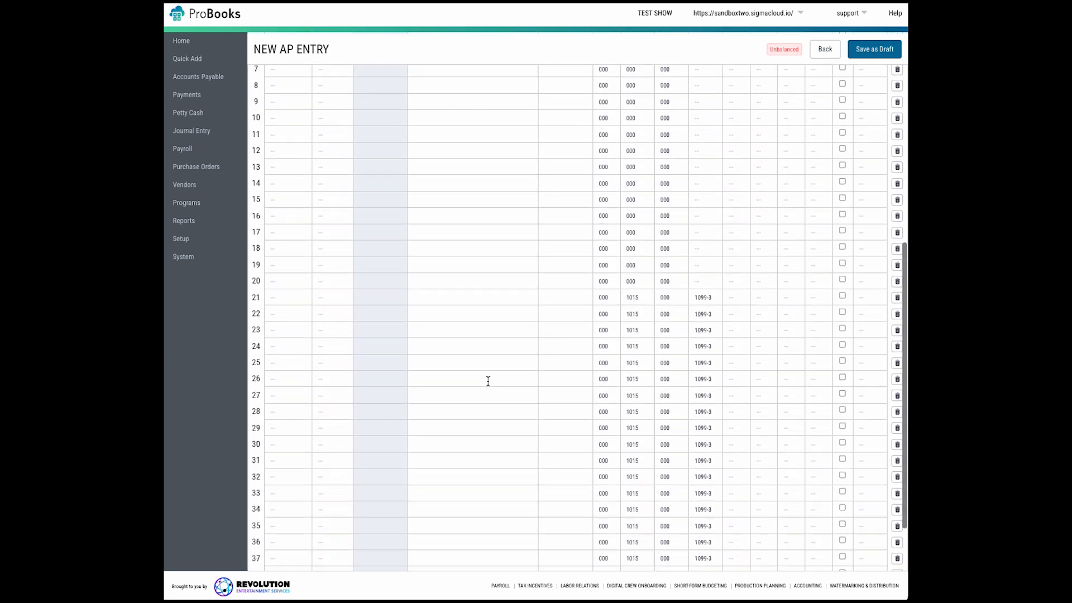
pyautogui.scroll(12, 488, 380)
# Step: Fill in distribution line 2 with account 1450 - STUNT RENTALS, a "Rentals-" description ending in the person's surname, and an amount of 50
pyautogui.click(332, 375)
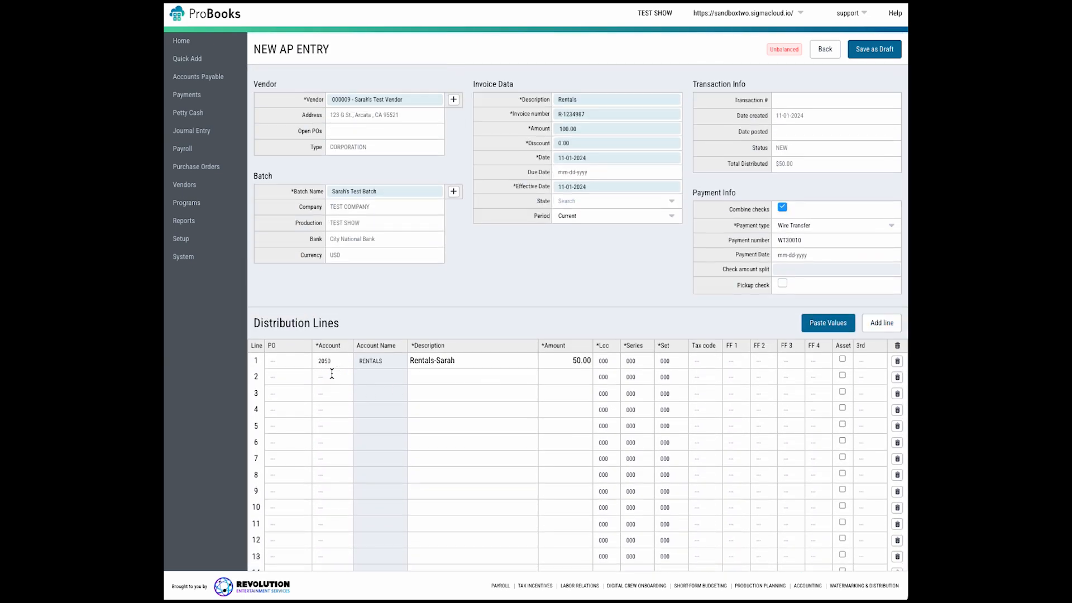
pyautogui.write('rental')
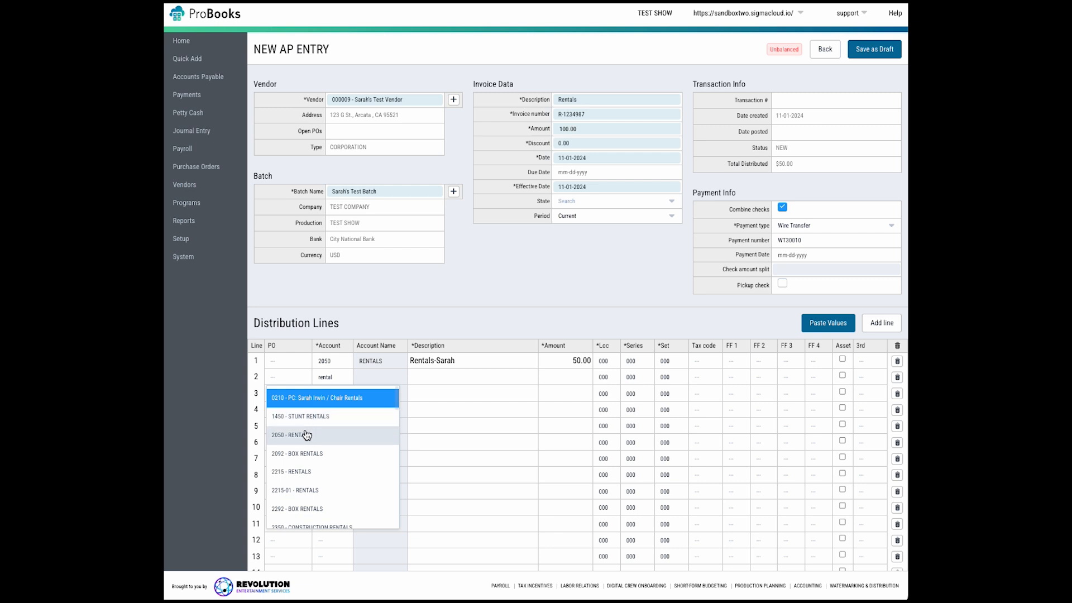
pyautogui.click(313, 415)
pyautogui.click(428, 379)
pyautogui.write('Ren')
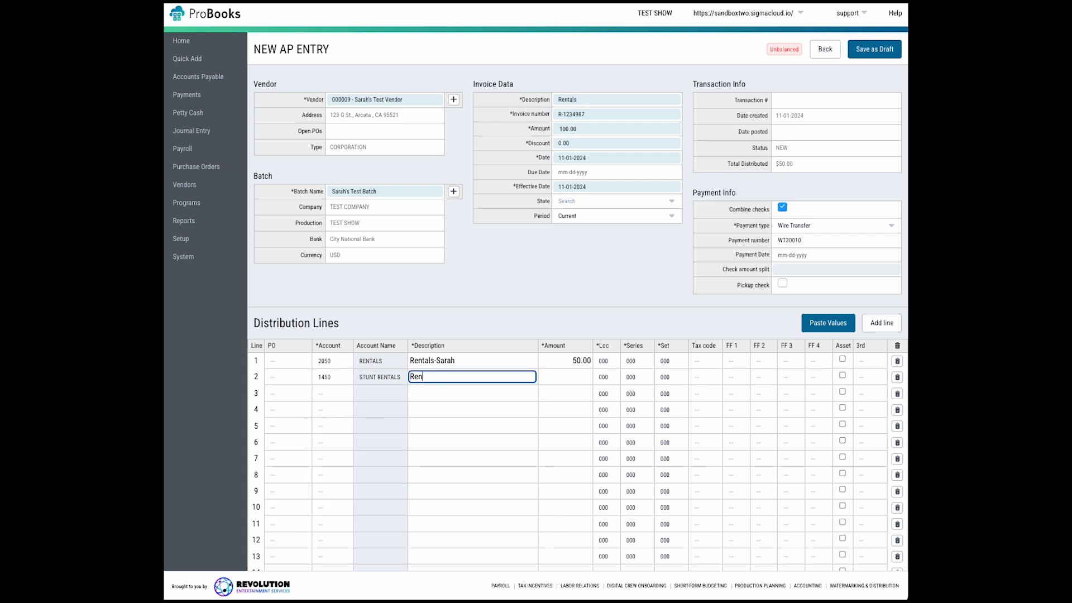
pyautogui.write('tals- Smith')
pyautogui.press('Tab')
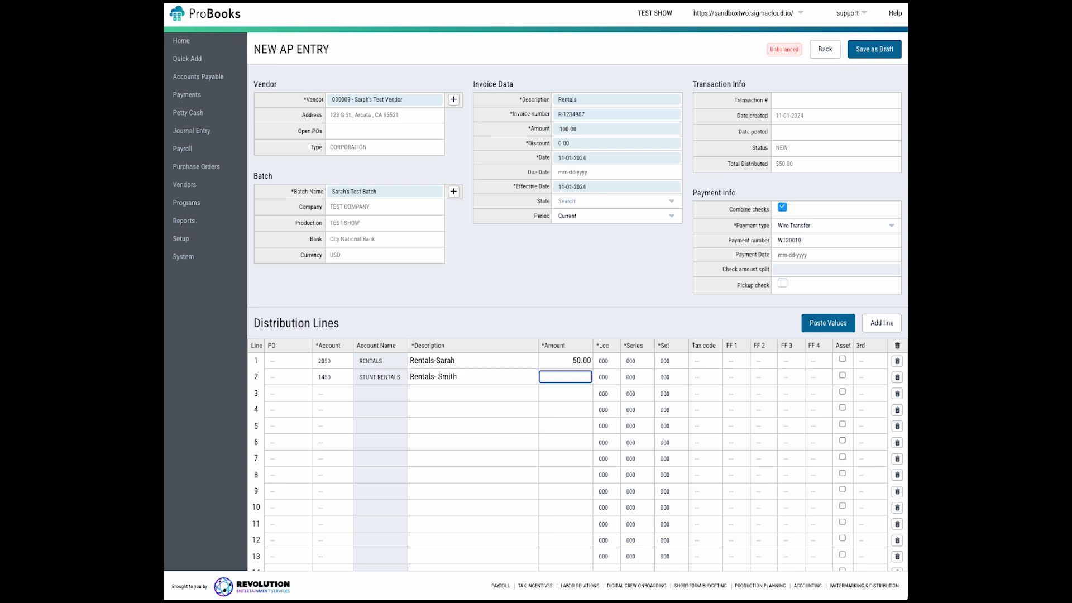
pyautogui.write('50')
pyautogui.press('Tab')
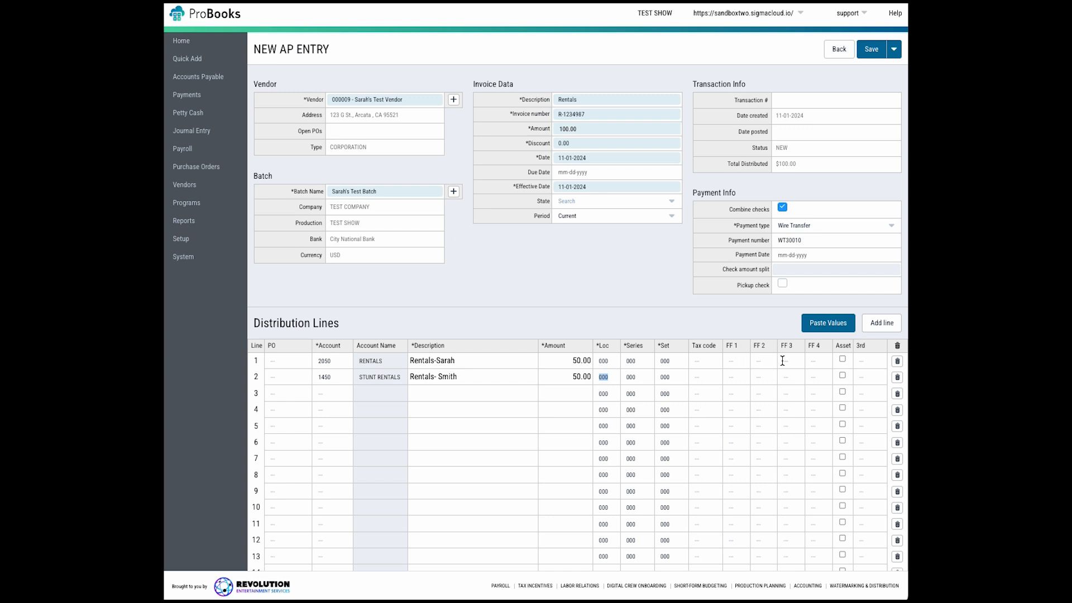
# Step: Mark distribution line 1 as an asset and set its tax code to 1099-1
pyautogui.click(843, 360)
pyautogui.click(705, 361)
pyautogui.write('1099')
pyautogui.click(678, 380)
# Step: Check the alternative save options and save the balanced entry with the regular save
pyautogui.click(897, 52)
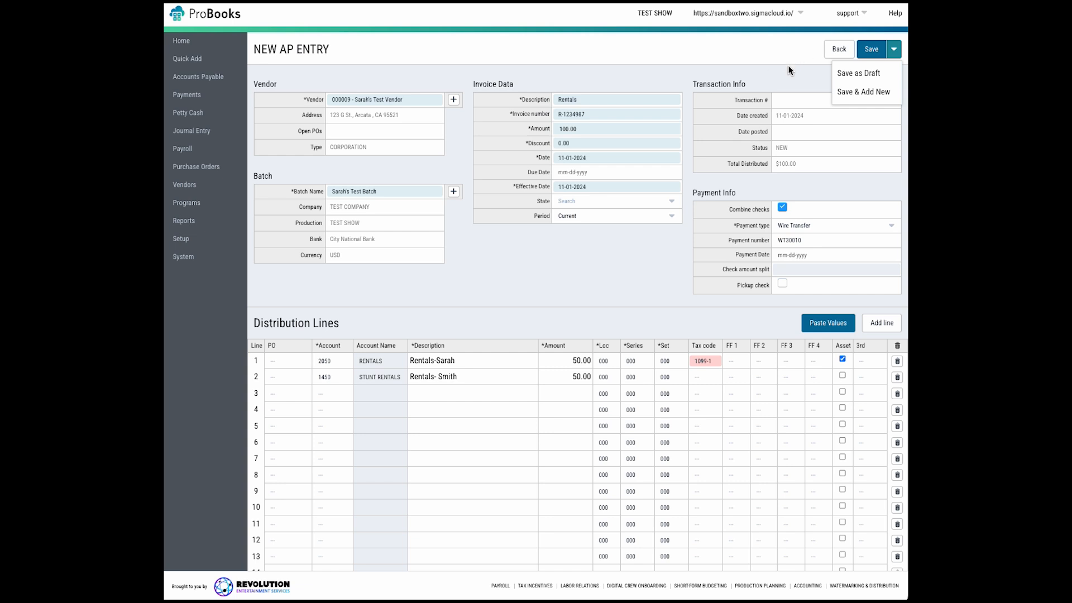
pyautogui.click(774, 68)
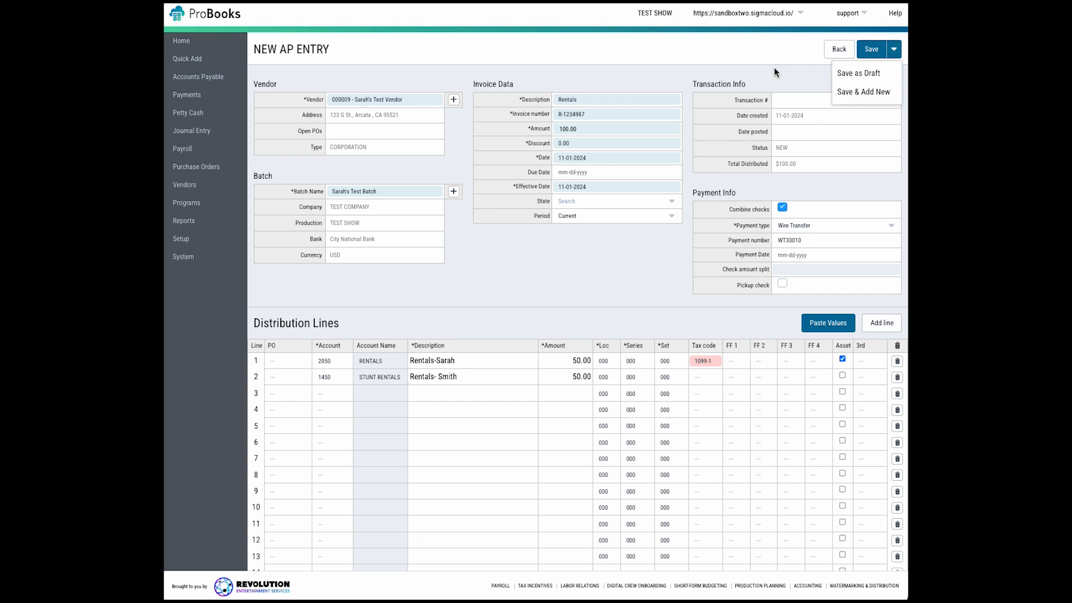
pyautogui.click(872, 52)
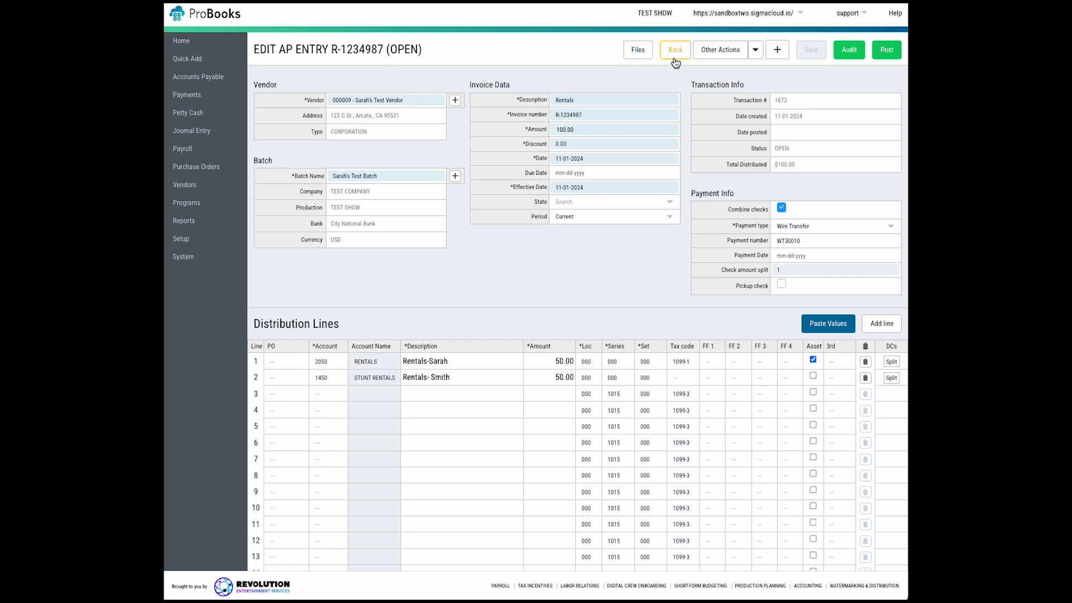
pyautogui.click(756, 49)
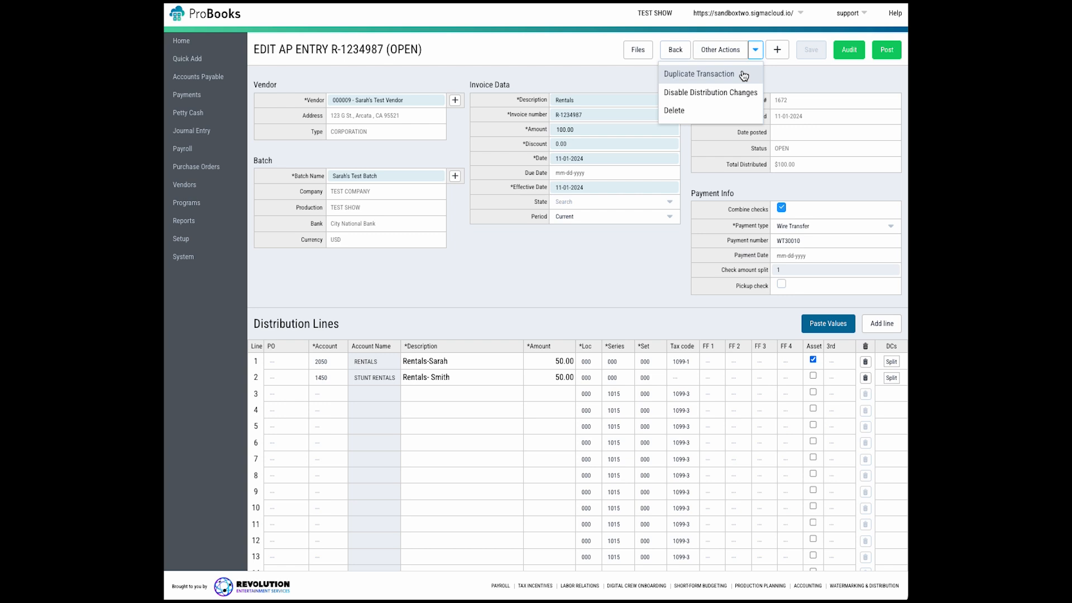
pyautogui.click(735, 112)
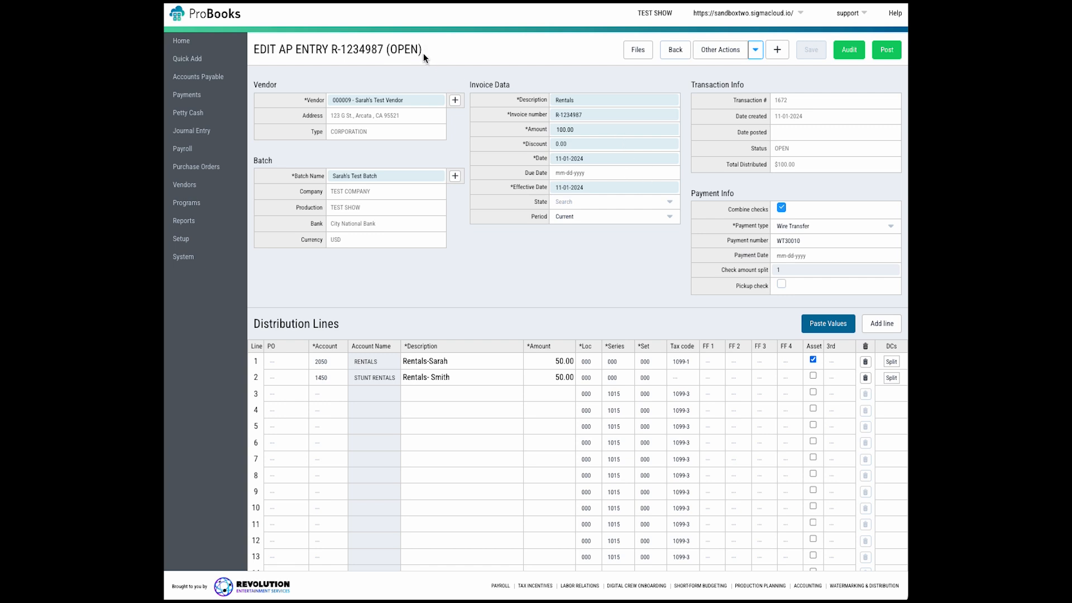
# Step: Generate the audit report for the saved entry, view it and close the report viewer
pyautogui.click(845, 52)
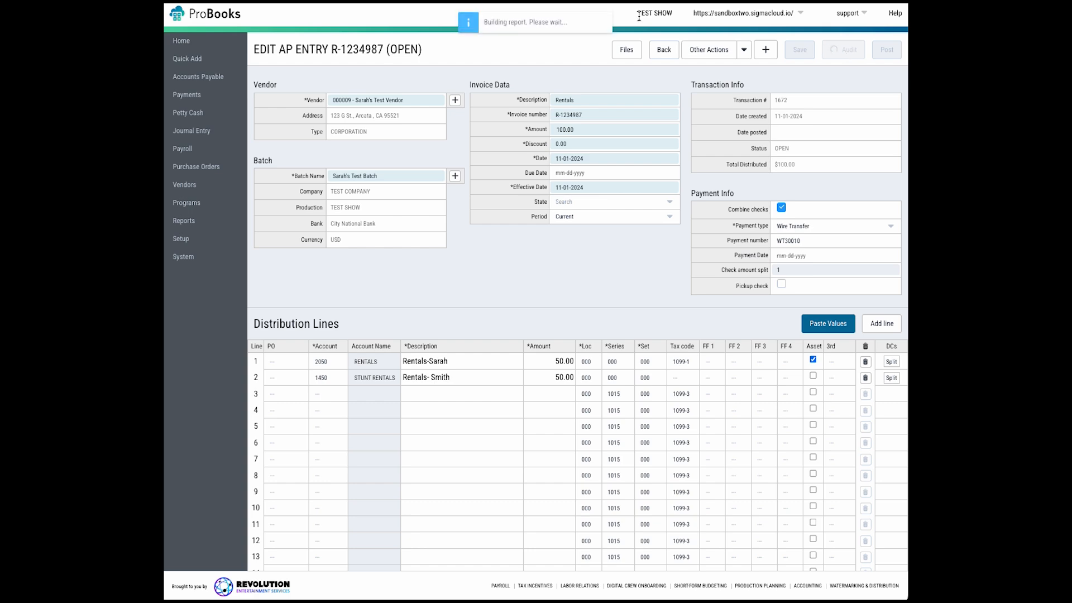
pyautogui.click(534, 19)
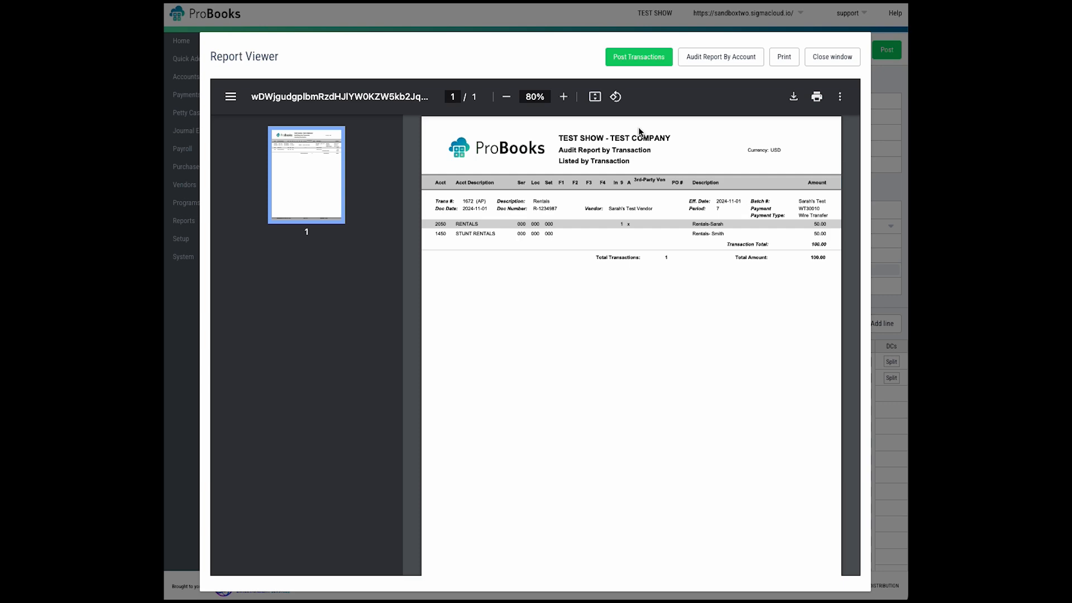
pyautogui.click(829, 63)
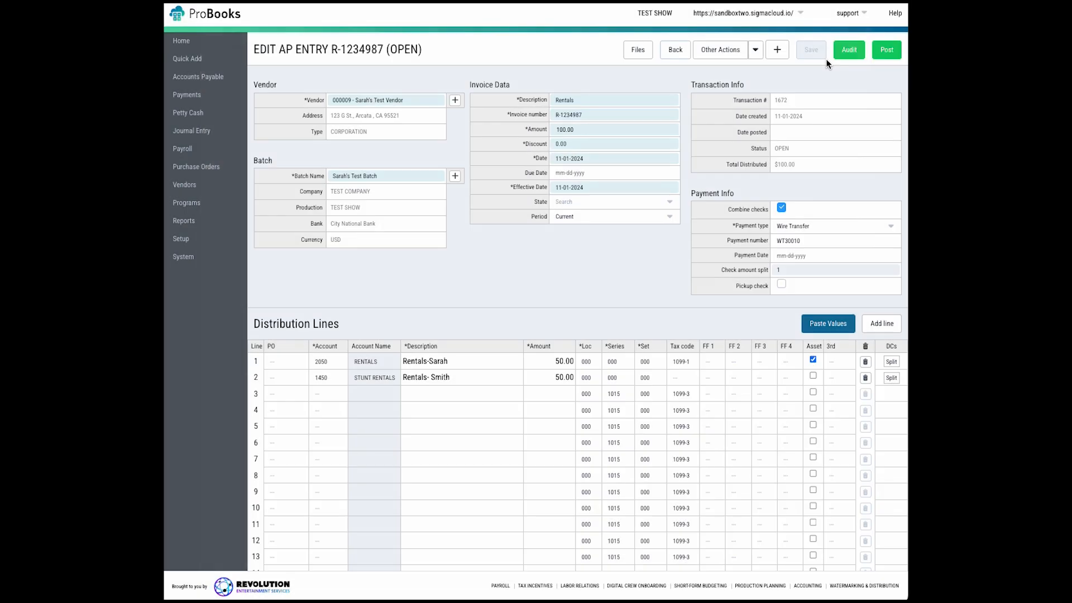
# Step: Post the accounts payable transaction and dismiss the report-building notification
pyautogui.click(888, 52)
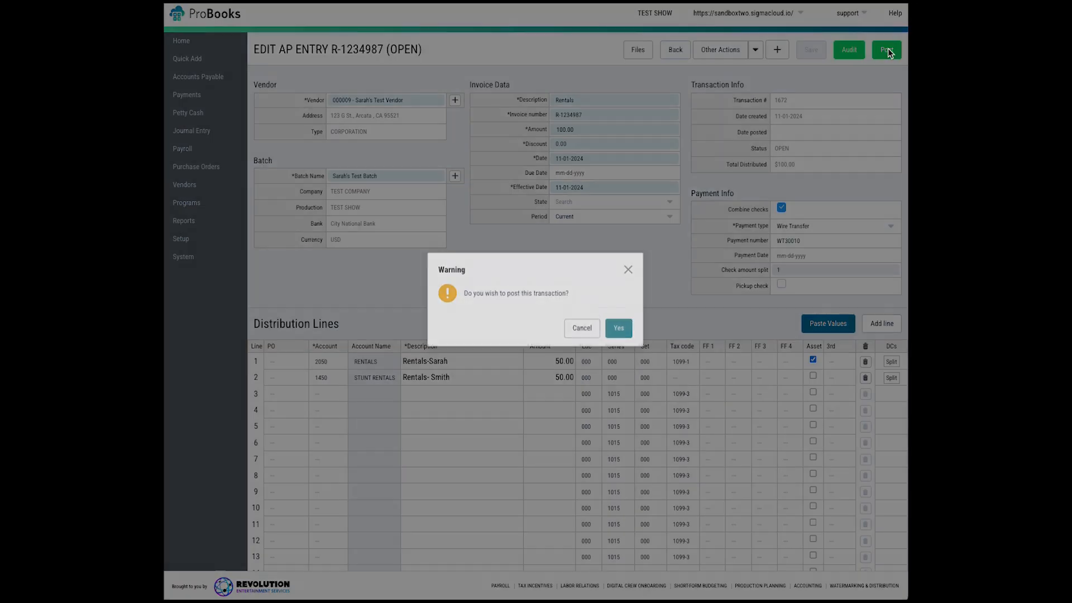
pyautogui.click(617, 331)
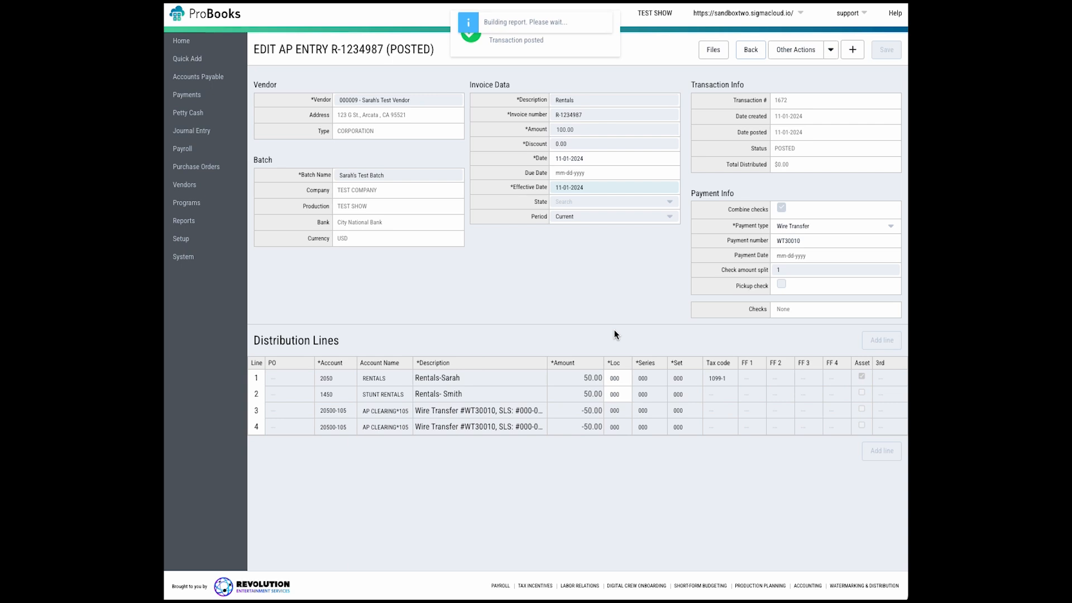
pyautogui.click(602, 23)
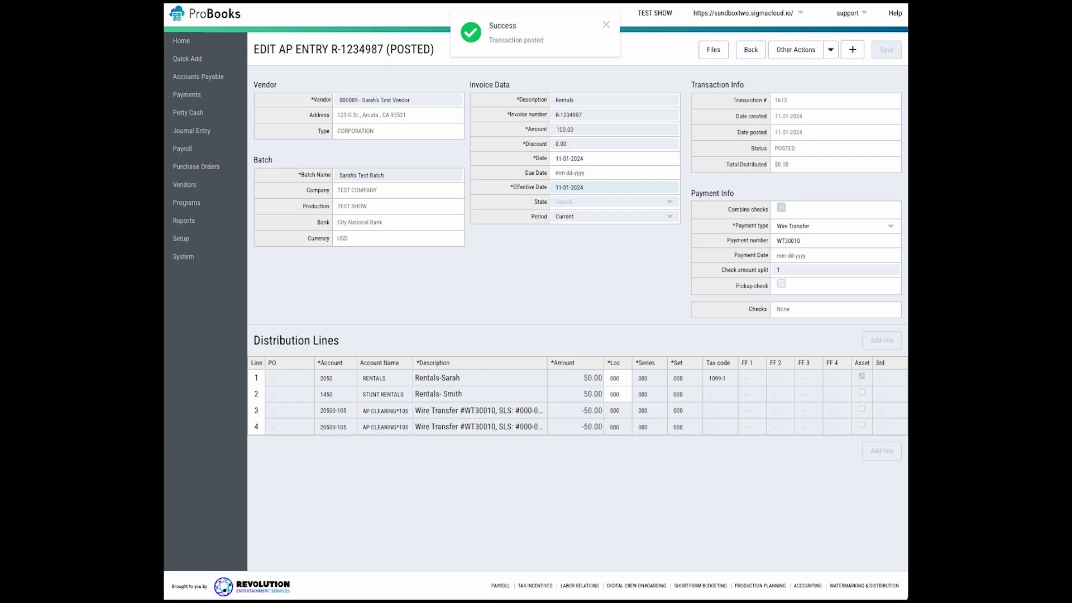
# Step: Open the list of other actions available for the posted entry
pyautogui.click(830, 50)
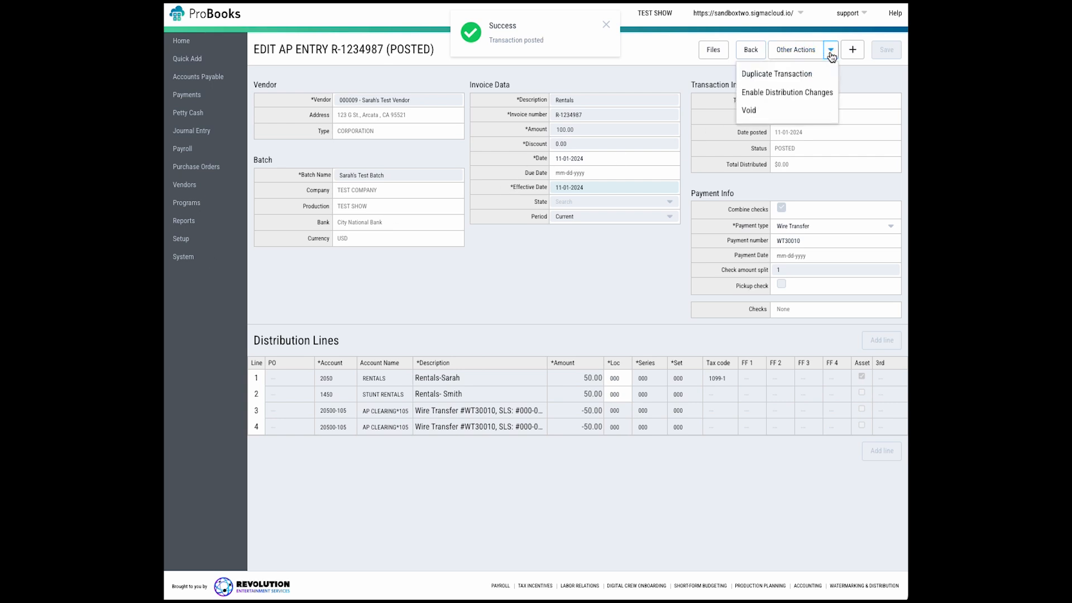